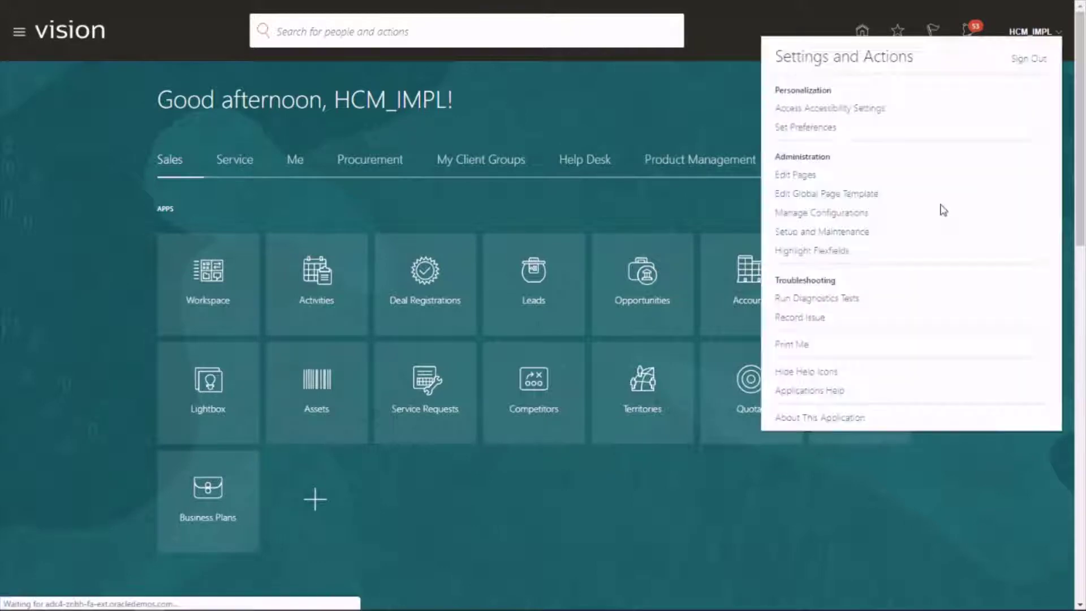
From Setup and Maintenance, open Manage Implementation Projects and select the BMW project.
click(822, 231)
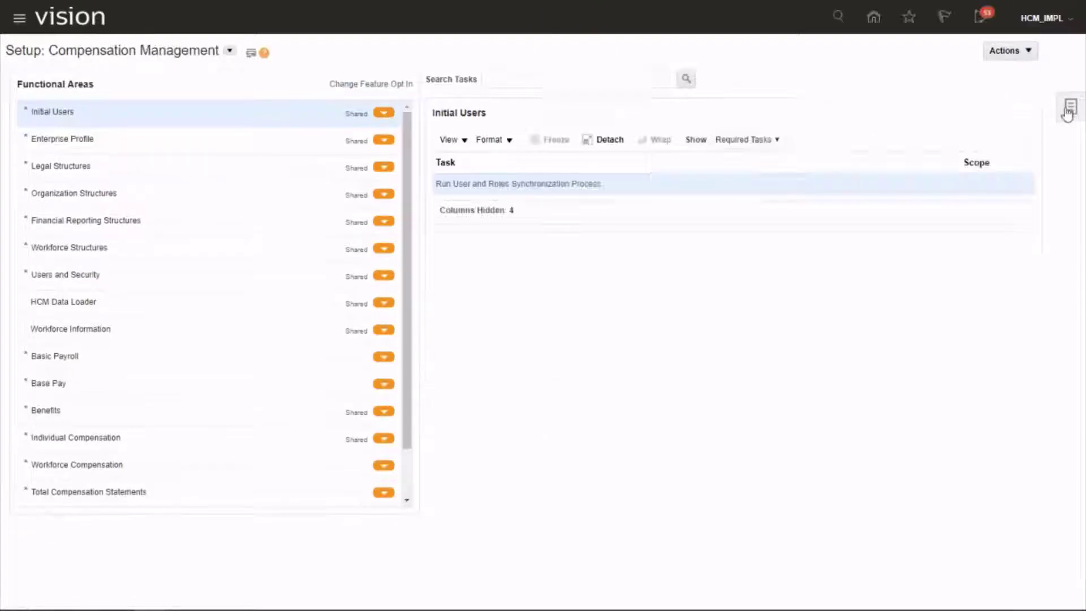
click(1068, 111)
click(1038, 51)
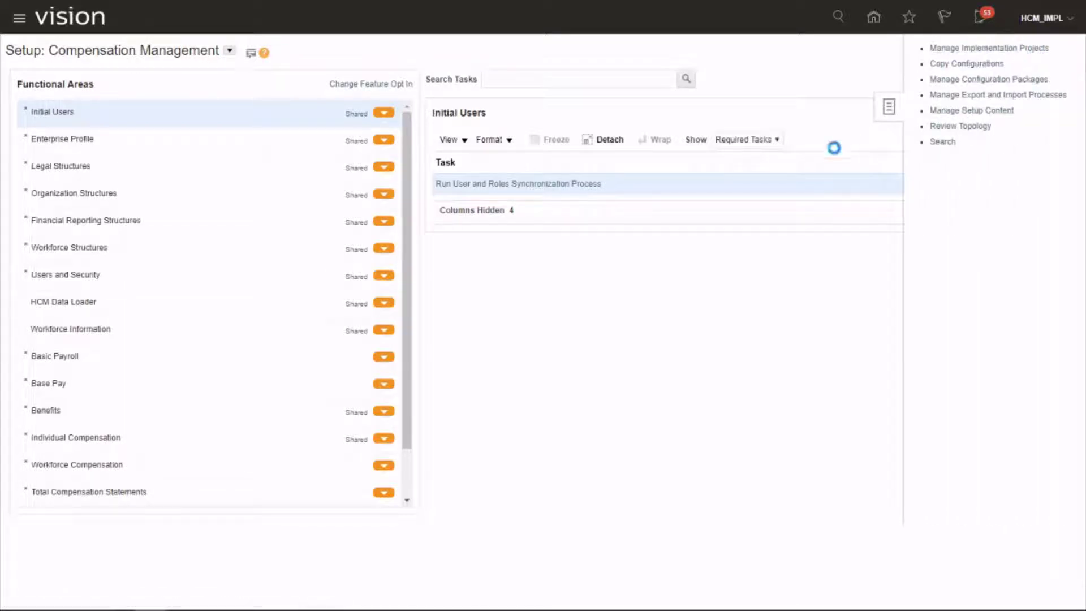
click(32, 330)
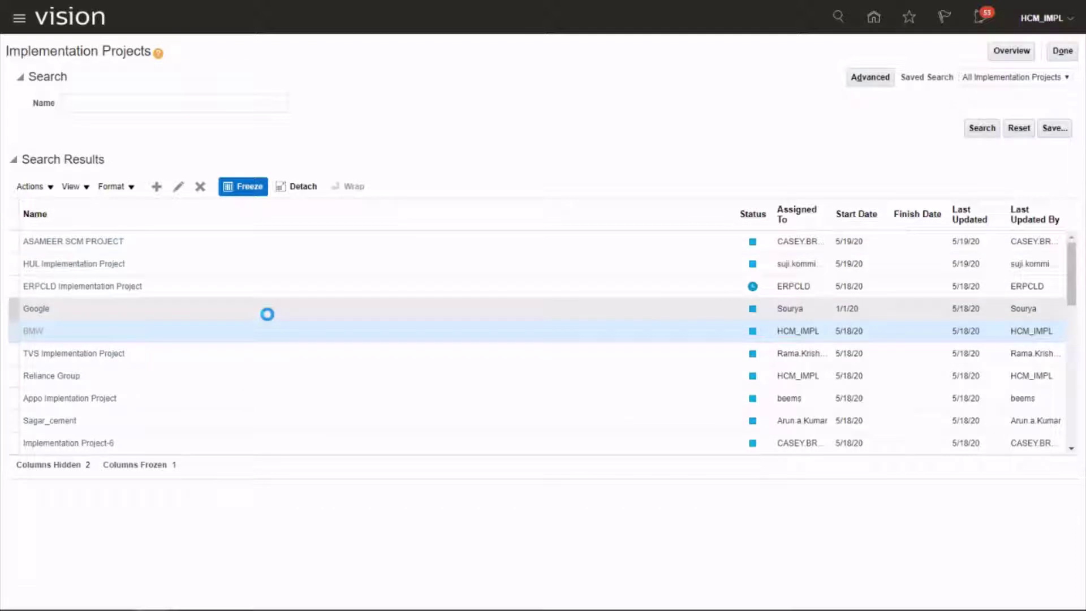
Search the BMW project's tasks for Payroll Definitions and go to that task.
click(122, 210)
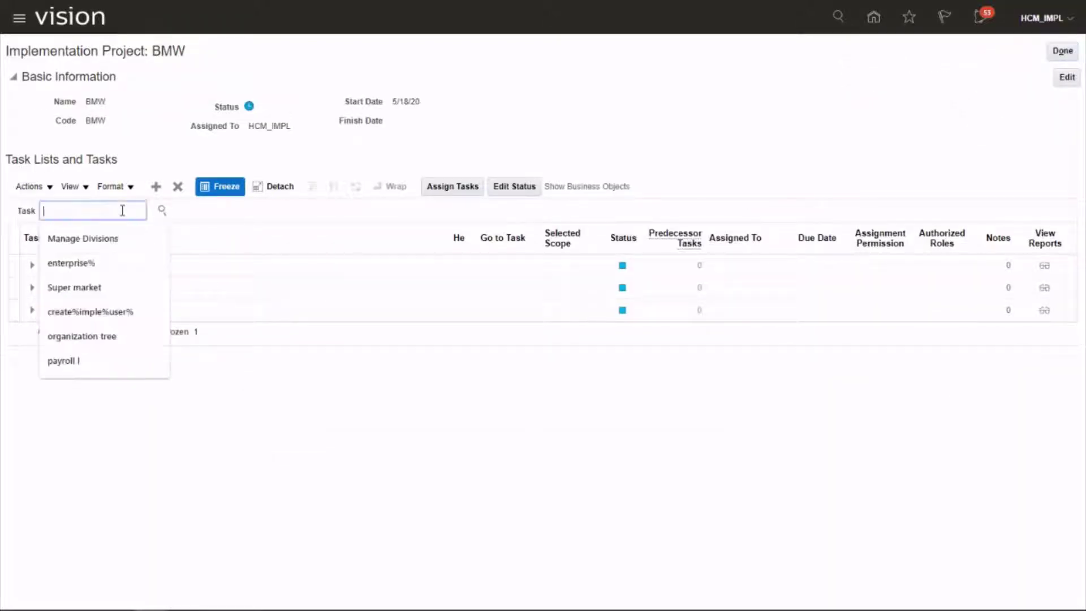
text(Payroll Definitions)
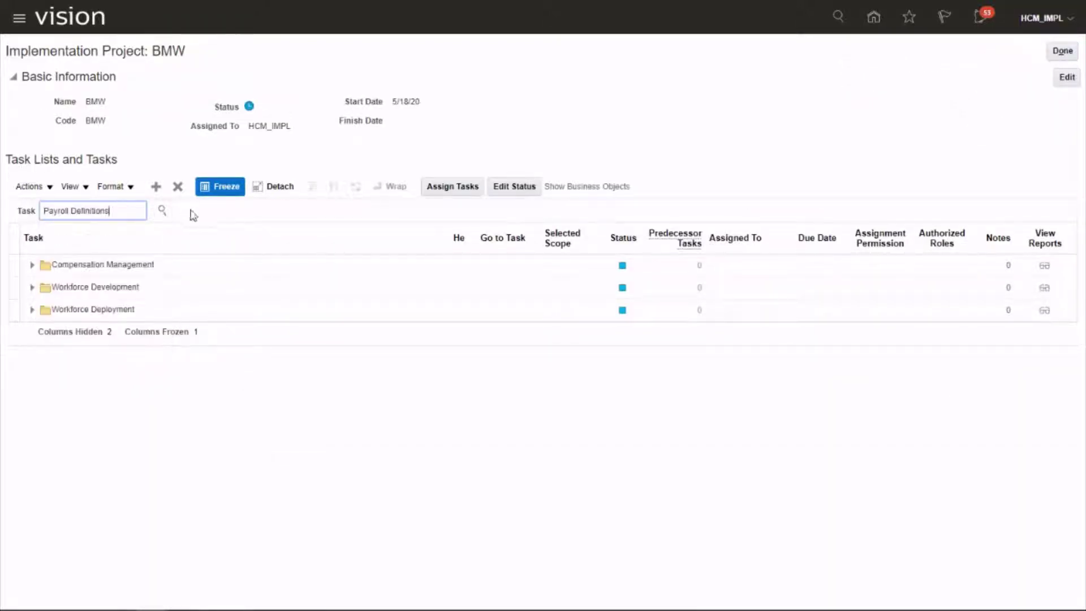
click(162, 211)
click(56, 254)
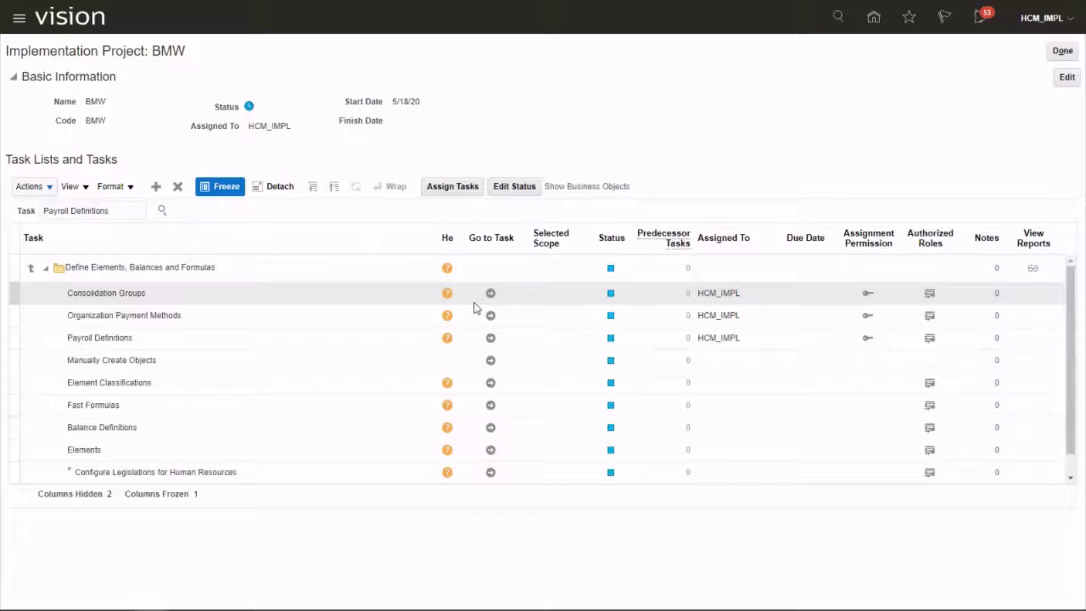
click(491, 337)
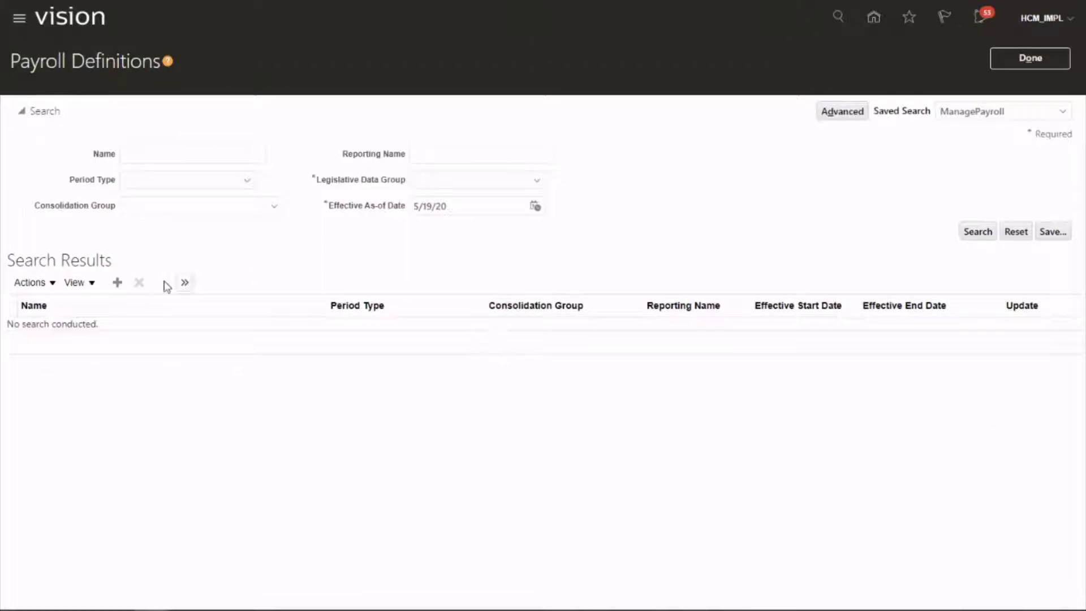
Create a payroll under GB Legislative Data Group and continue to Basic Details.
click(117, 282)
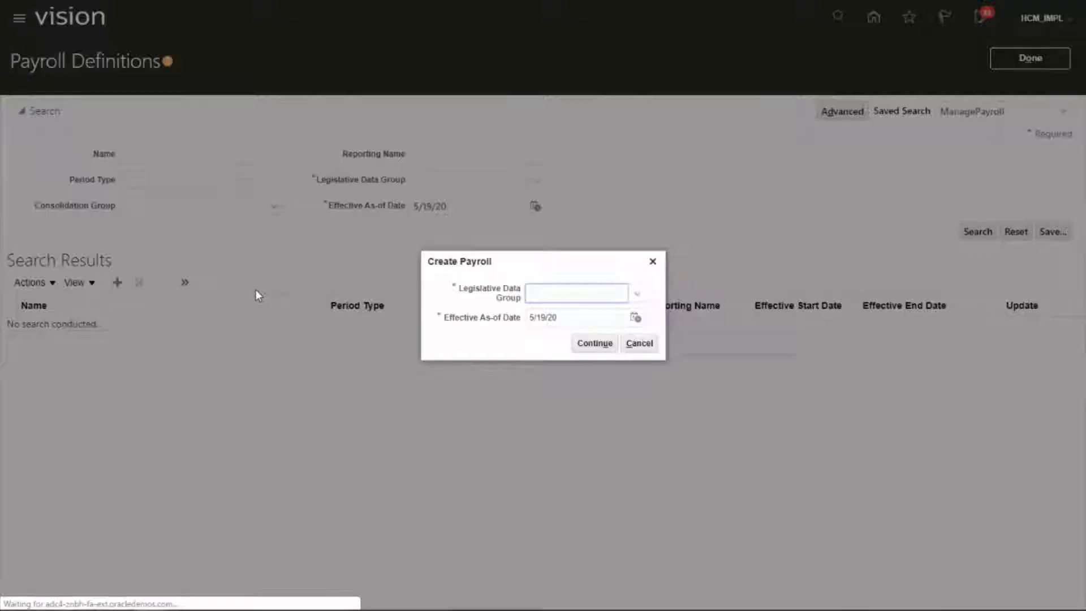
click(637, 294)
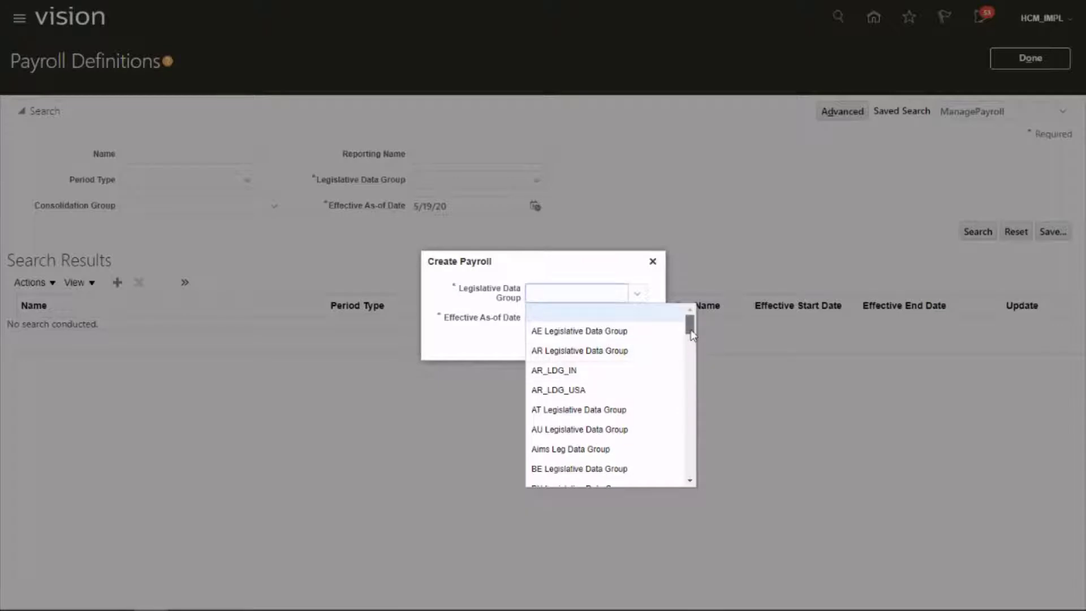
drag(690, 330, 690, 371)
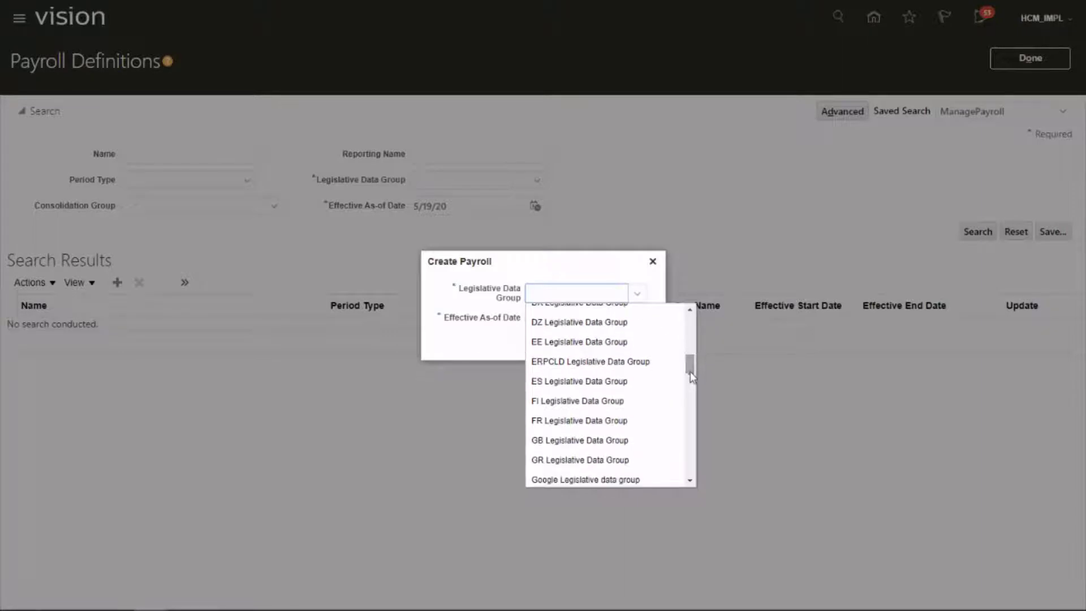
click(609, 441)
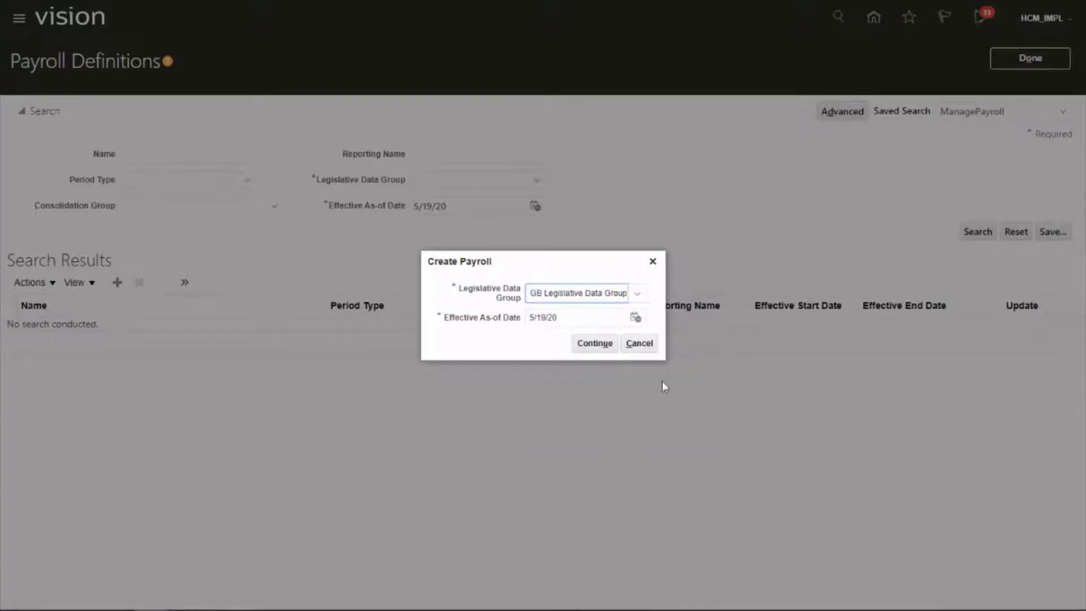
click(588, 346)
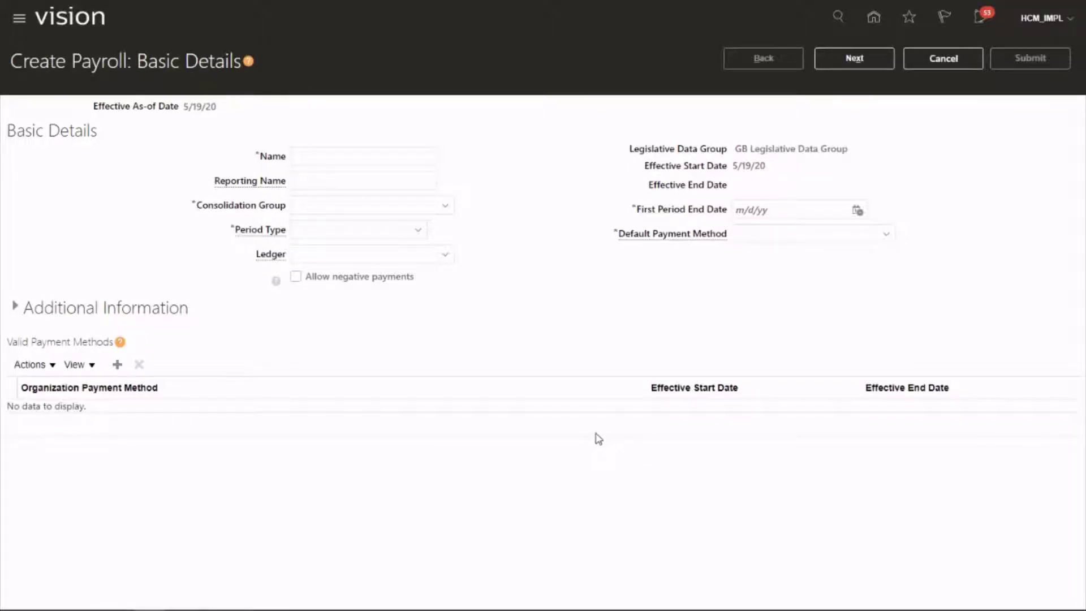
Enter 'BMW UK Monthly Payroll' as both the Name and the Reporting Name.
click(381, 153)
text(BMW)
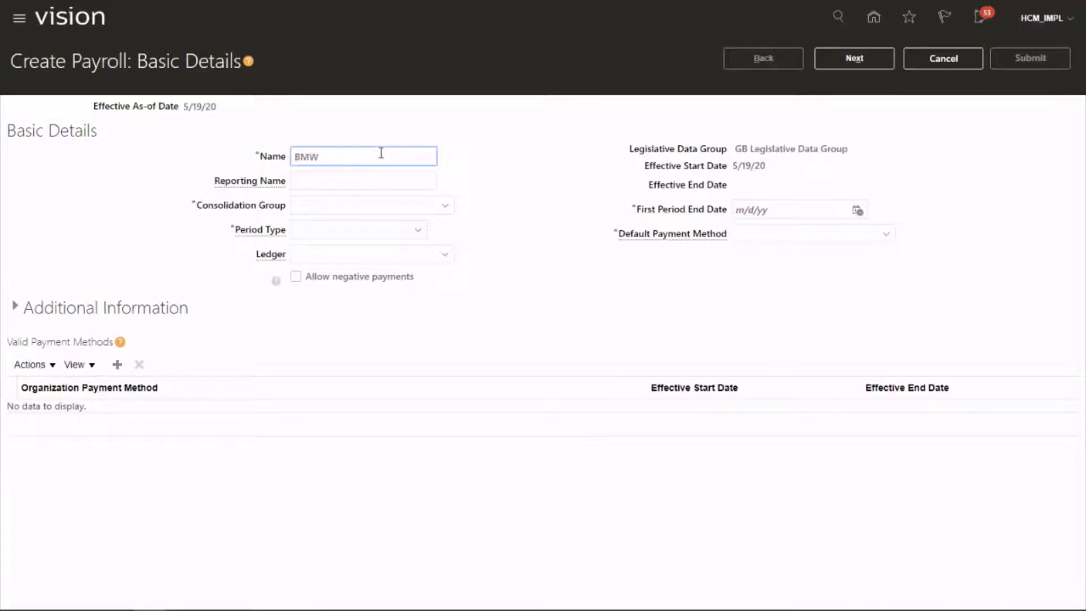
text( UK Monthly Payroll)
drag(409, 157, 200, 162)
key(ctrl+c)
click(320, 180)
key(ctrl+v)
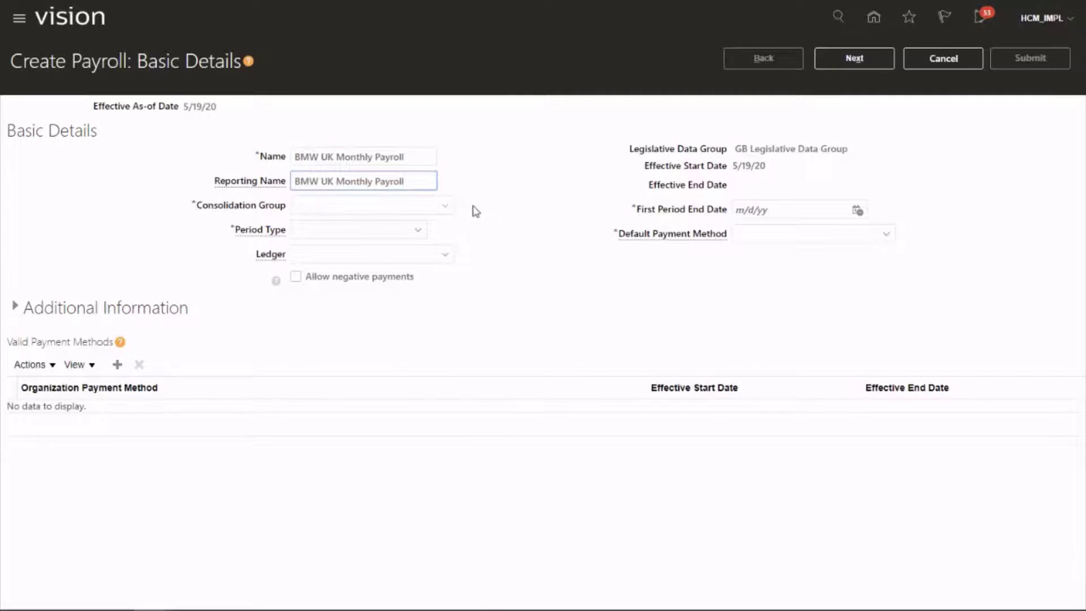
Choose UK Consolidation Group, Monthly Calendar, Fin Svcs UK Primary ADB Ledger, and allow negative payments.
click(446, 207)
click(446, 207)
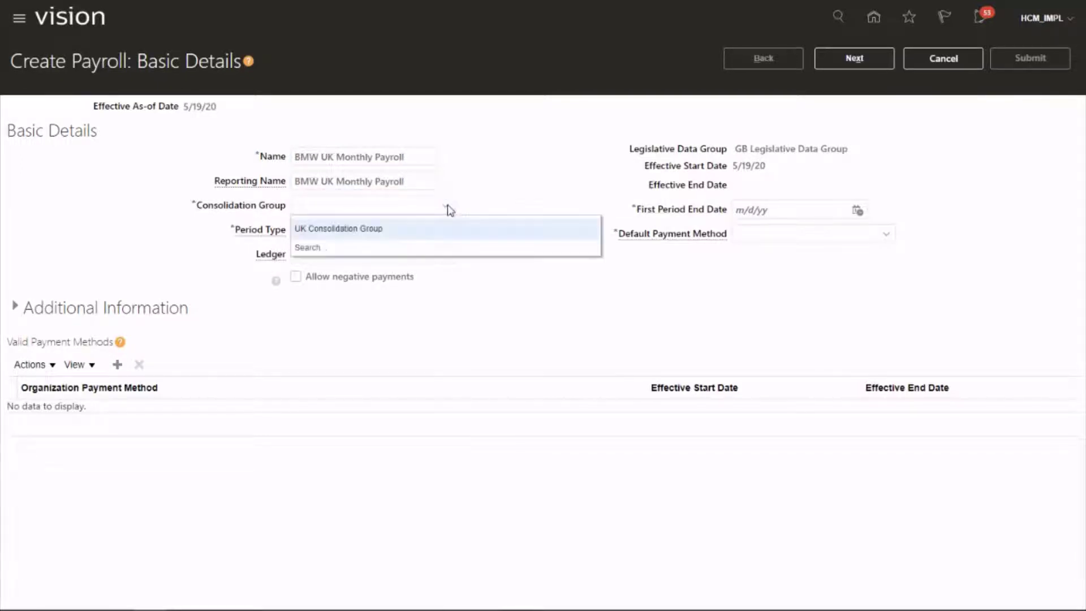
click(353, 229)
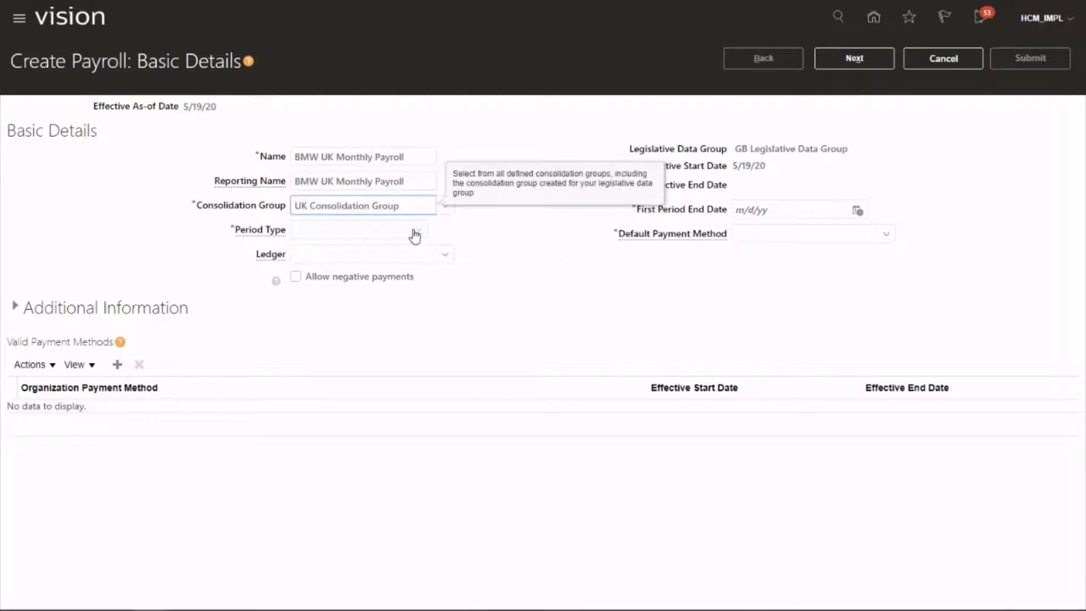
click(411, 234)
click(328, 326)
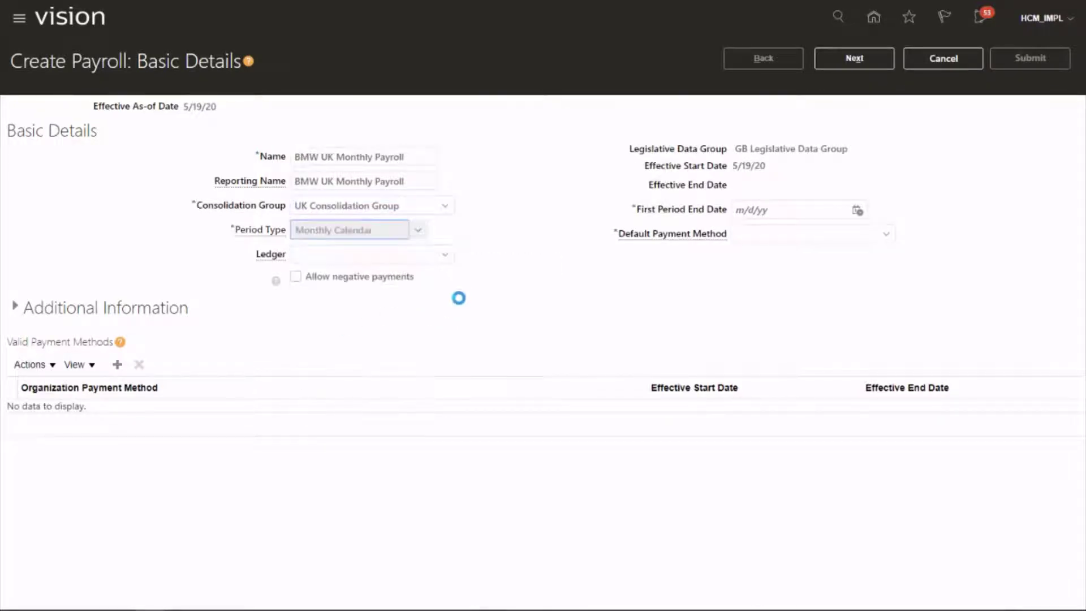
click(445, 255)
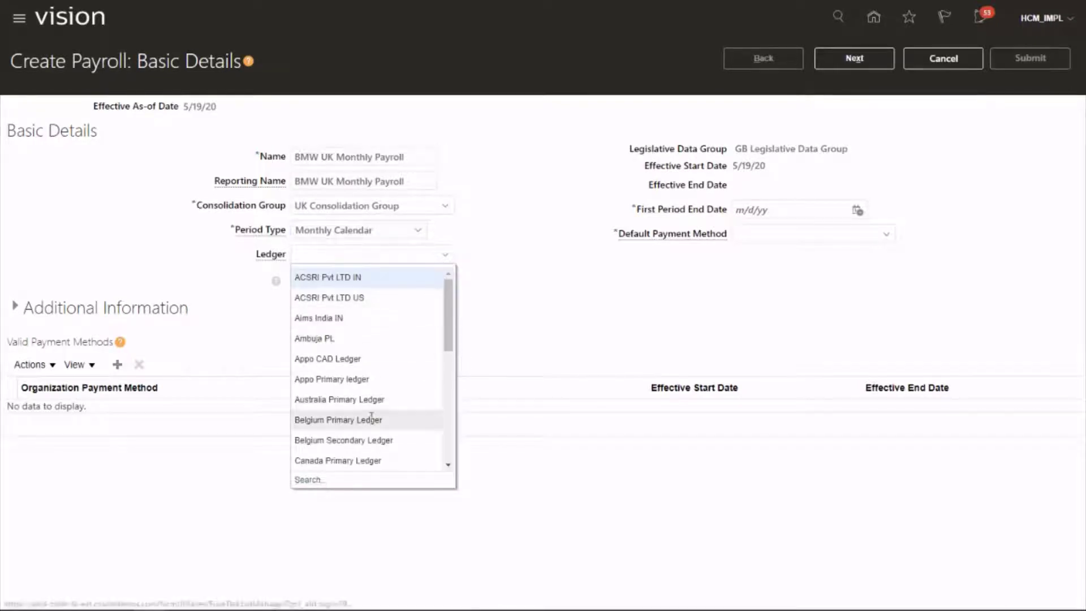
scroll(371, 419, down, 5)
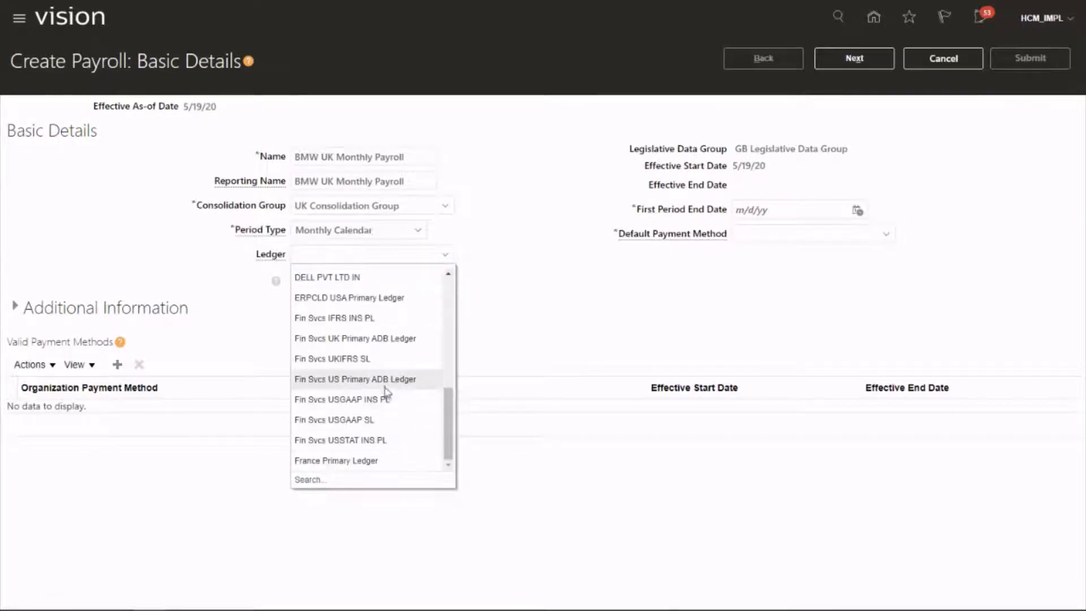
click(355, 338)
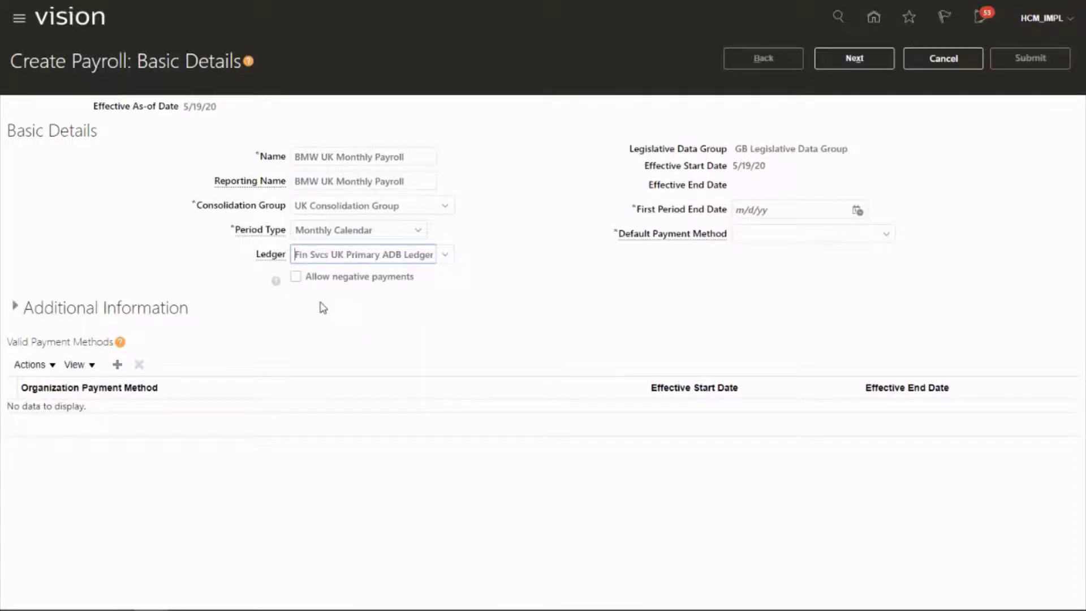
click(295, 277)
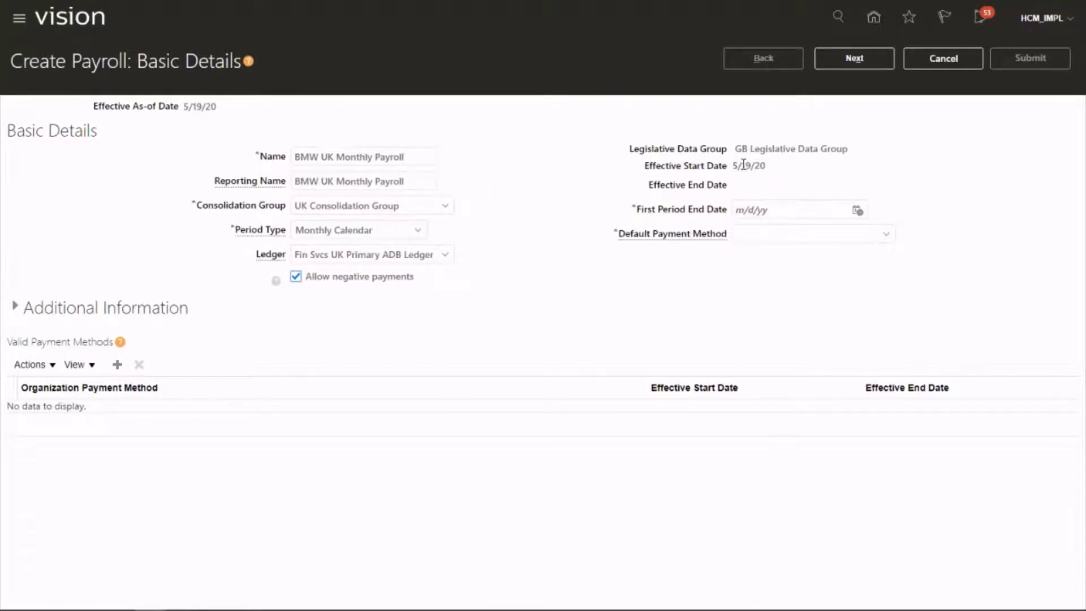
Enter 6/30/20 as First Period End Date and select Cash as Default Payment Method.
click(750, 212)
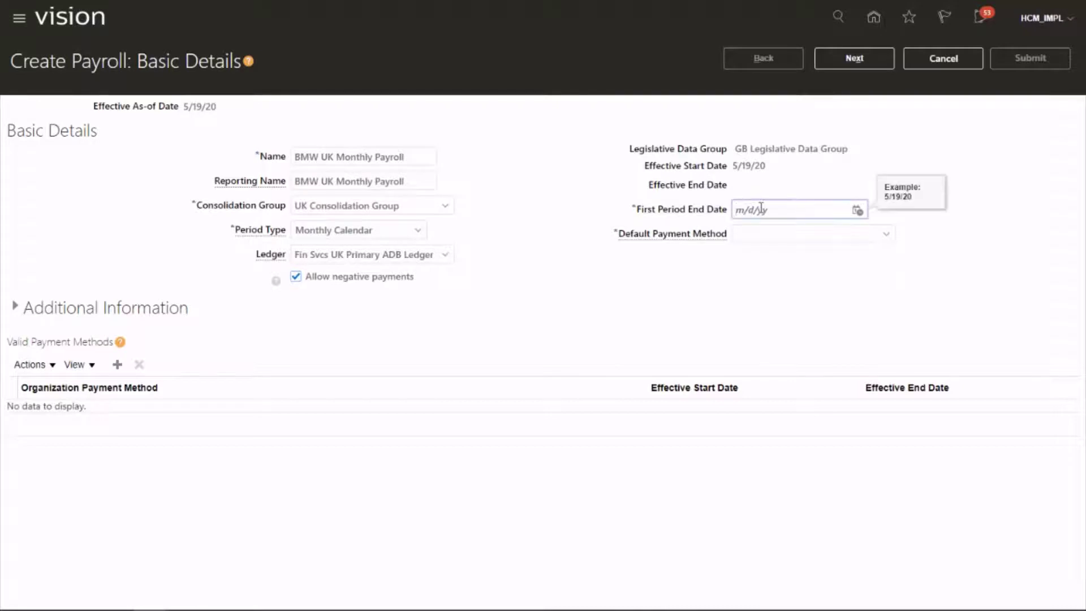
text(6/30/20)
click(744, 297)
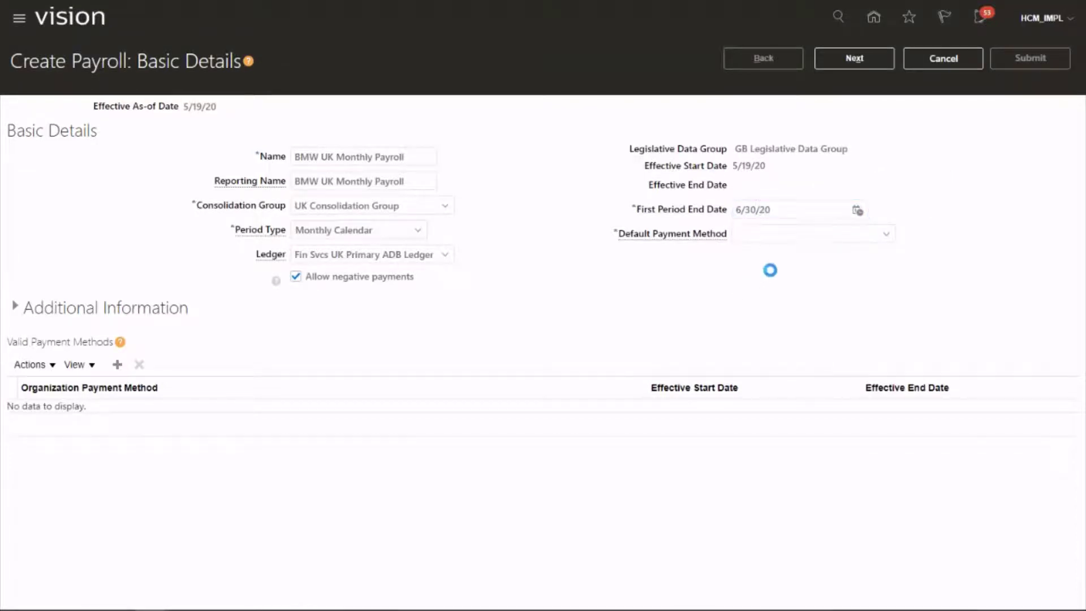
click(885, 234)
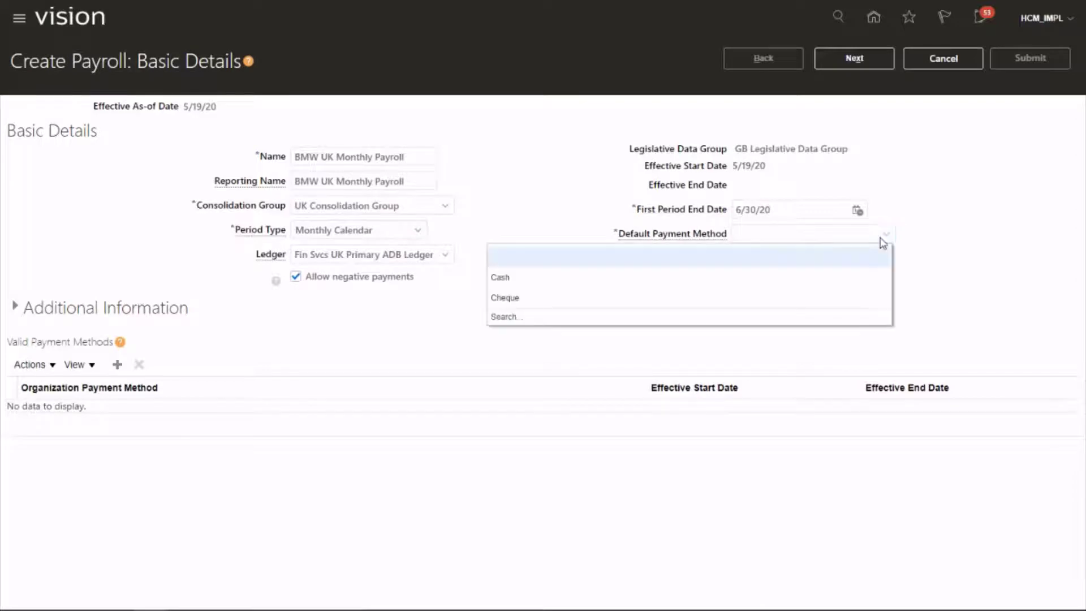
click(538, 286)
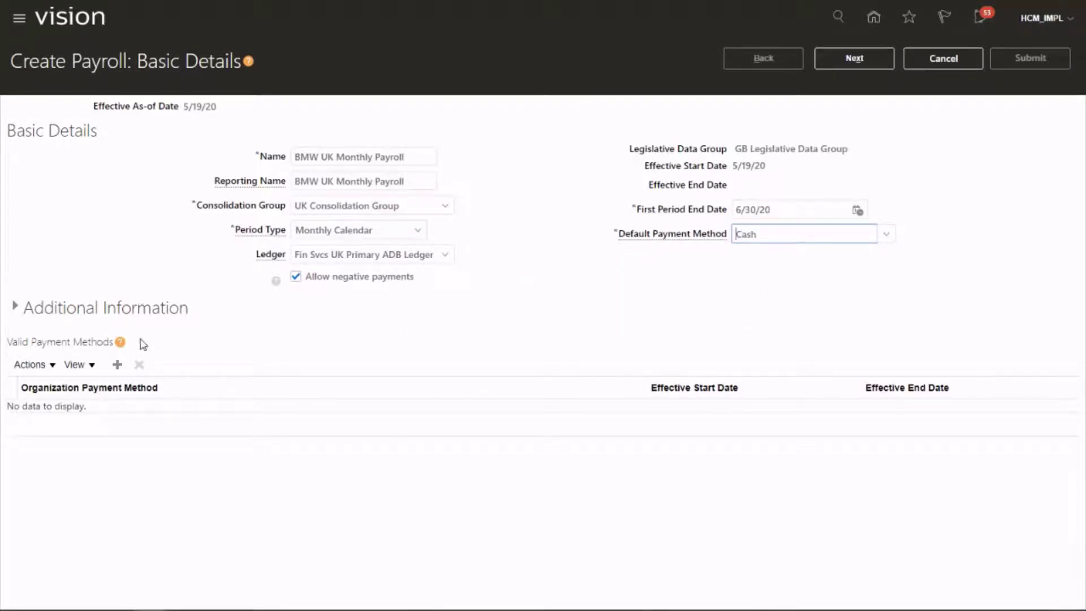
Add BMW Sheffield Bank Transfer as a valid payment method, then proceed to Payroll Offsets.
click(119, 364)
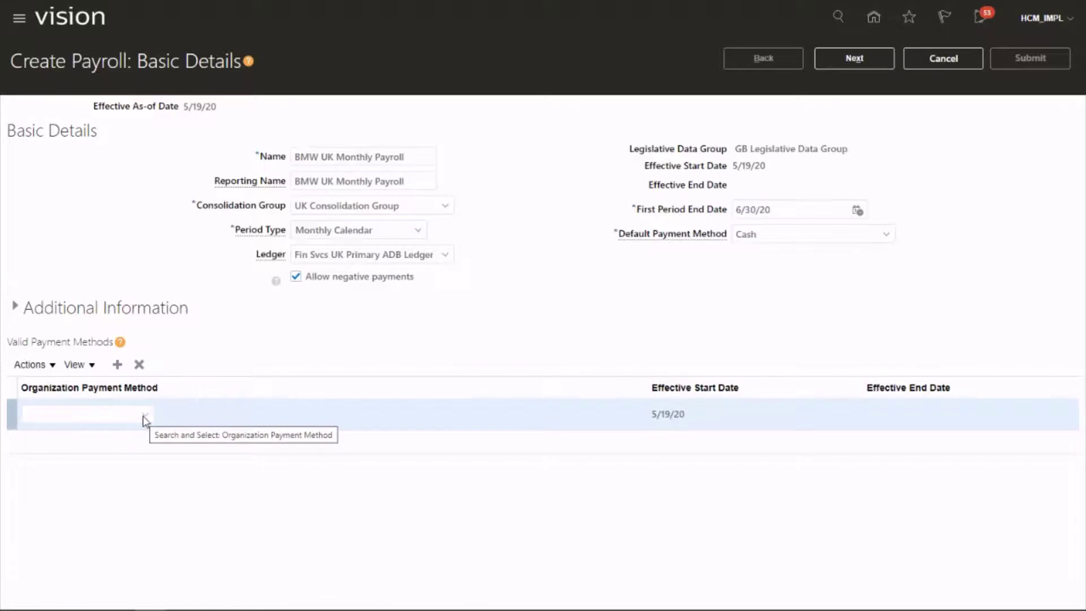
click(144, 418)
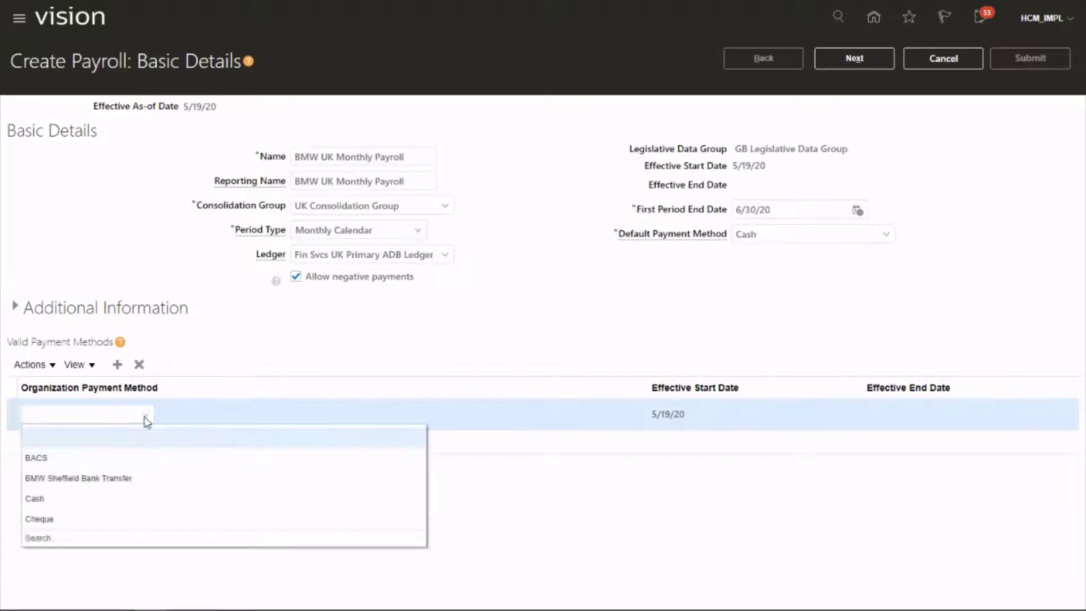
click(83, 478)
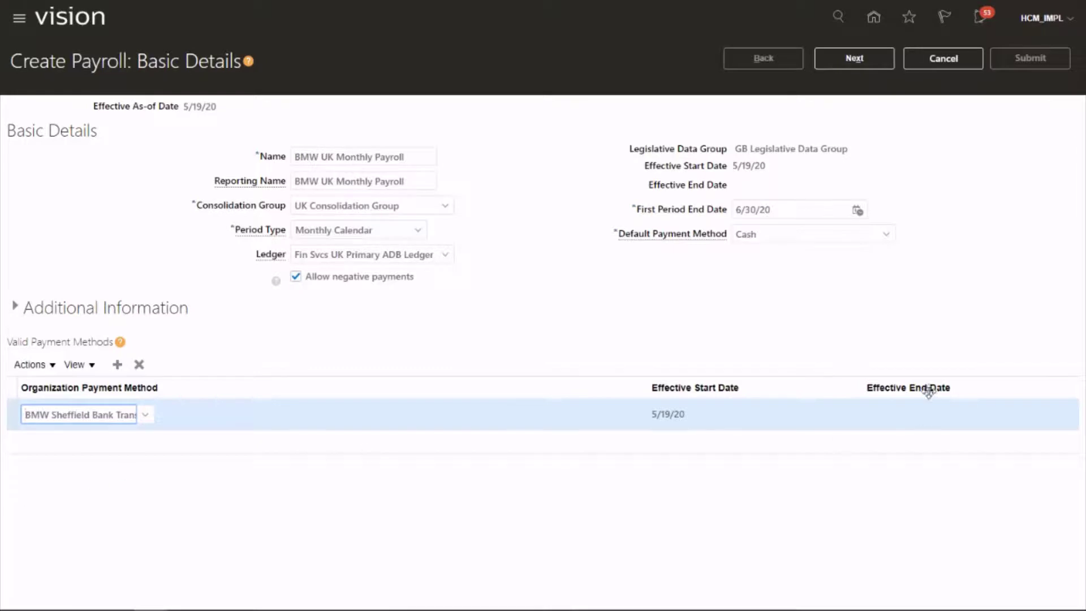
click(849, 56)
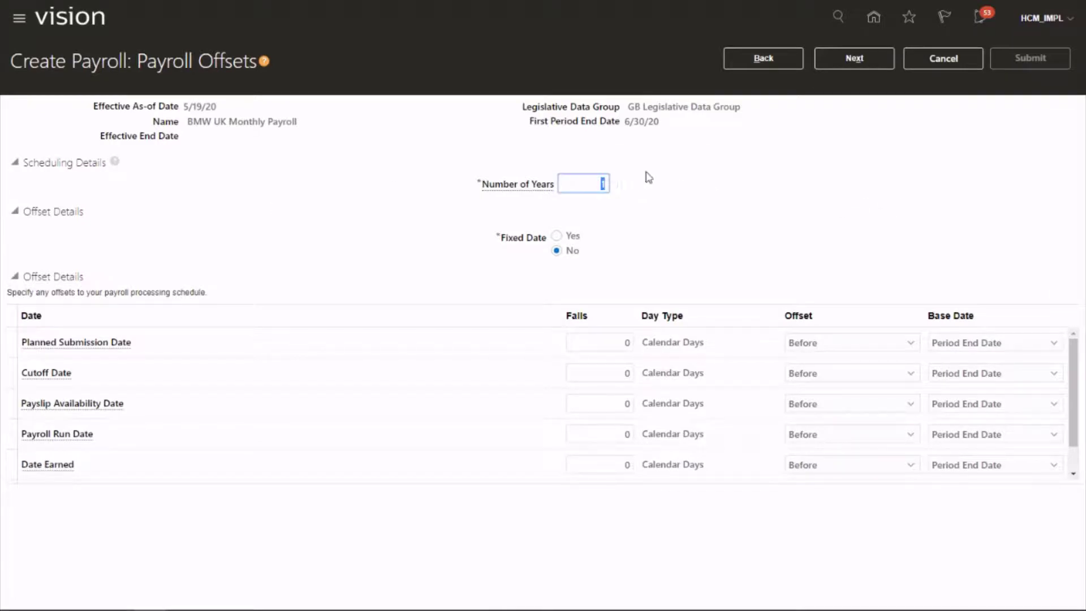
Set Number of Years to 2 and leave Fixed Date at No after briefly trying Yes.
double_click(601, 183)
text(2)
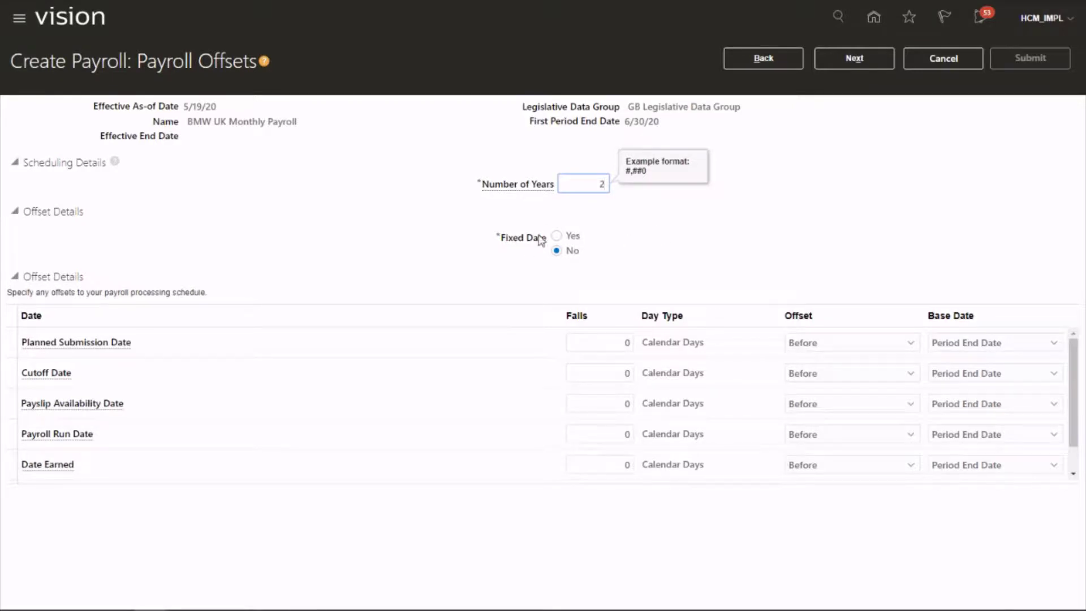
click(556, 236)
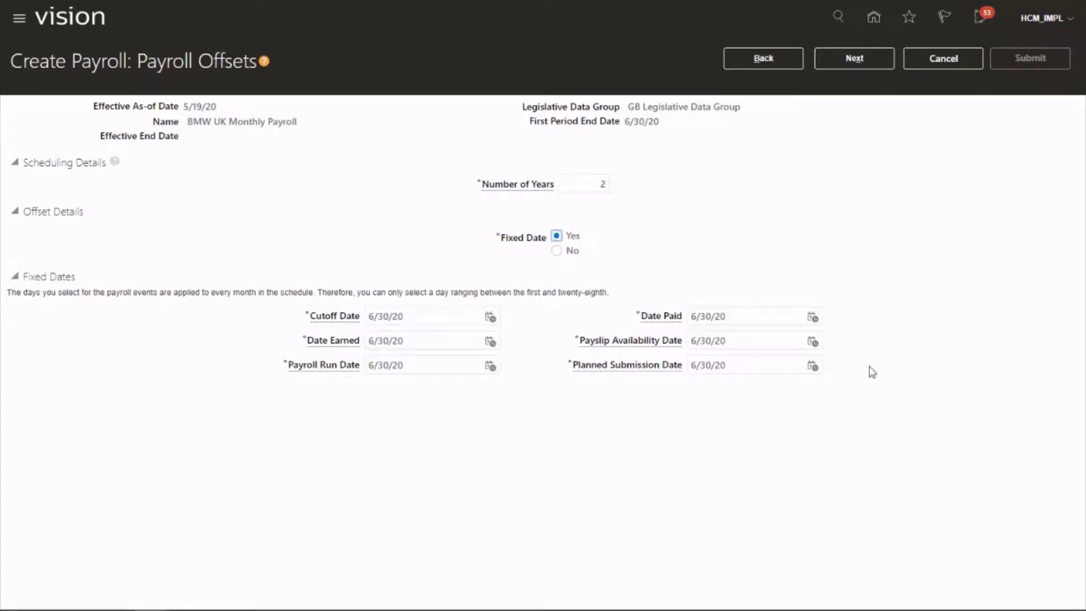
click(557, 250)
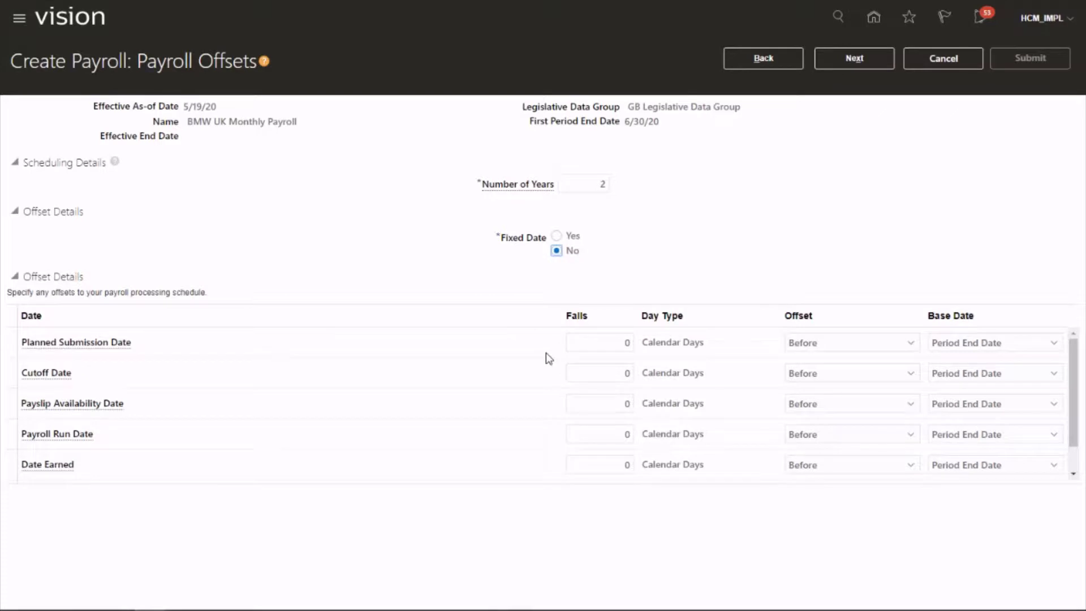
Set the Cutoff Date offset to 2 days before the period end date.
click(614, 342)
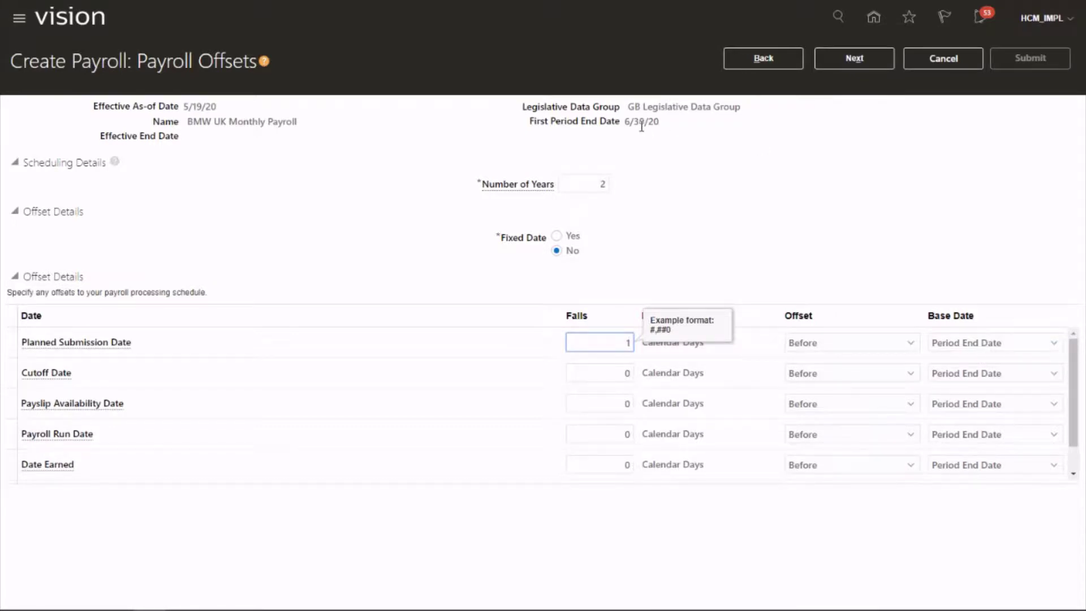
drag(625, 121, 654, 123)
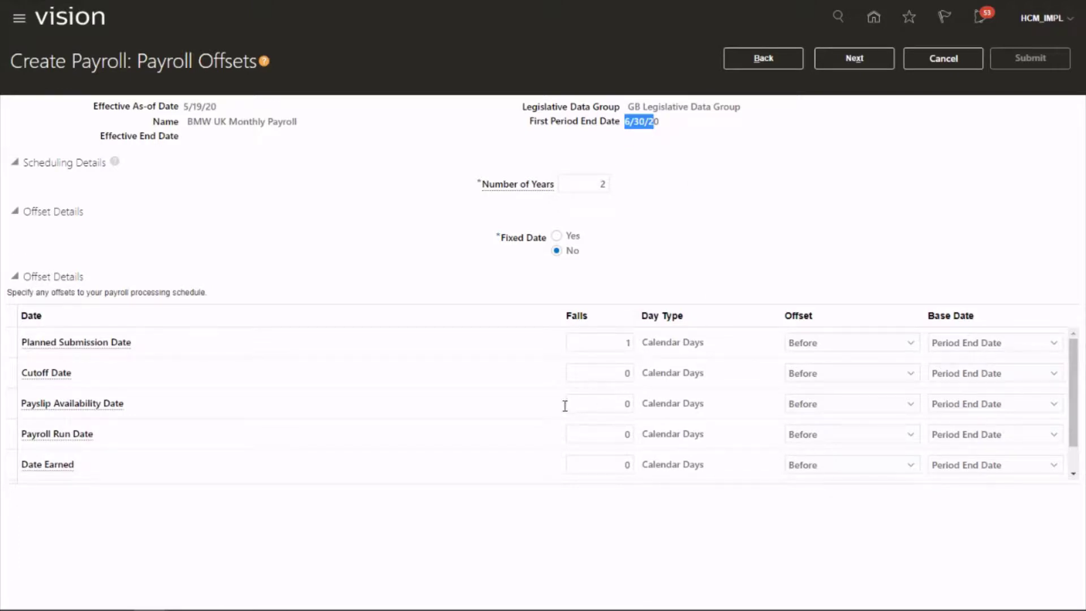
double_click(626, 374)
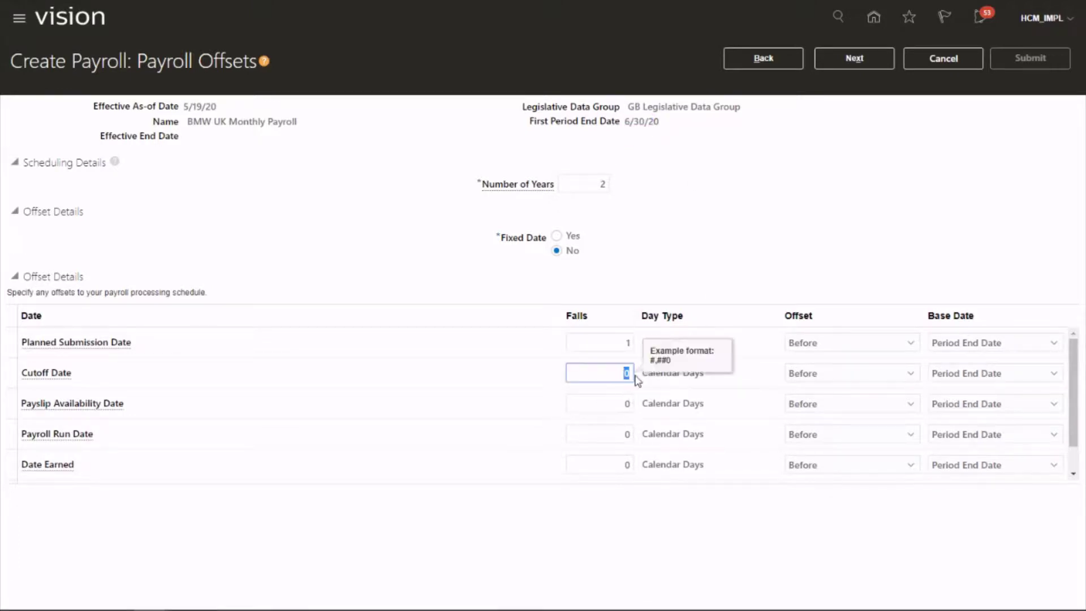
text(2)
Set Payslip Availability to On and Date Paid to 1 day After, then generate the calendar.
scroll(105, 443, down, 1)
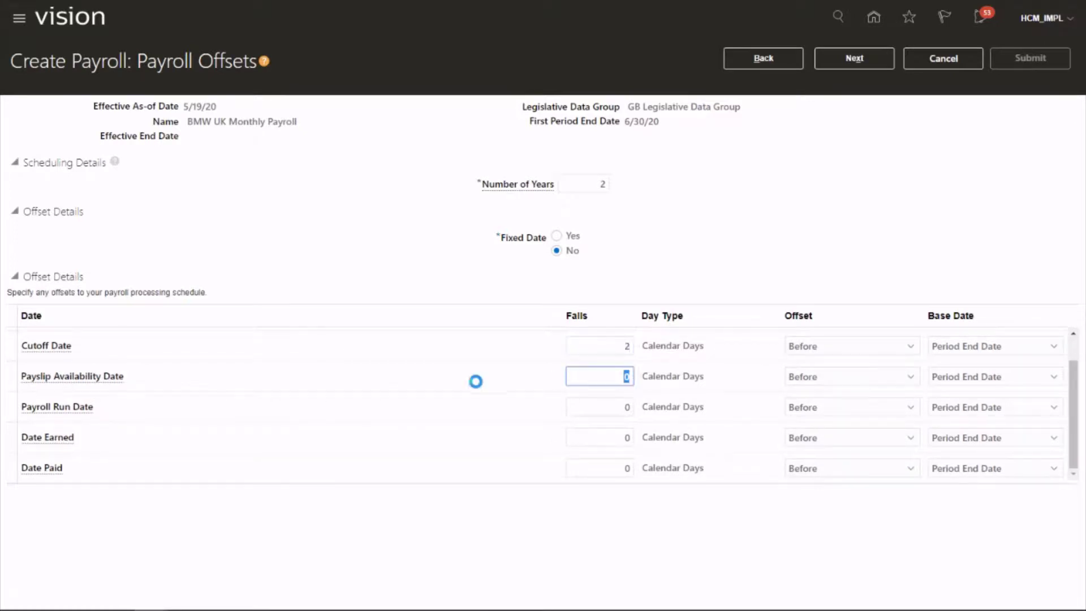
click(627, 376)
click(858, 382)
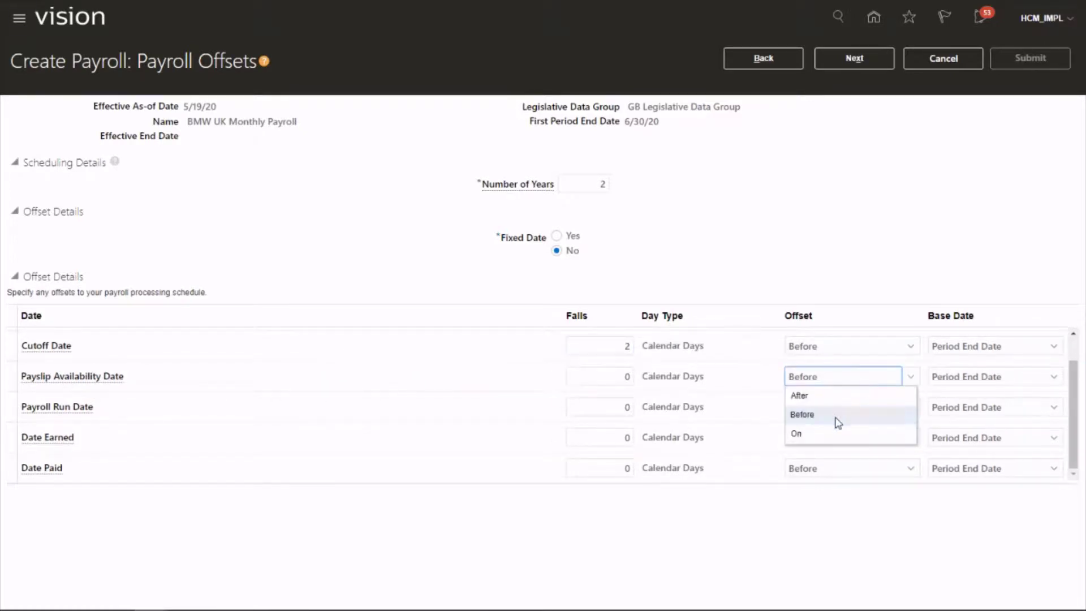
click(813, 436)
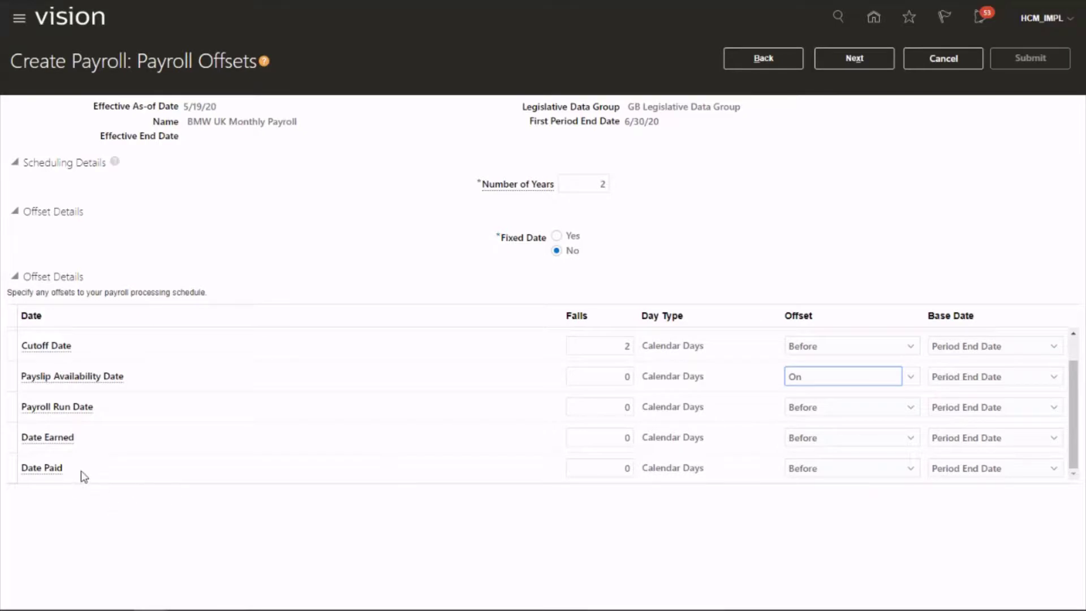
double_click(629, 470)
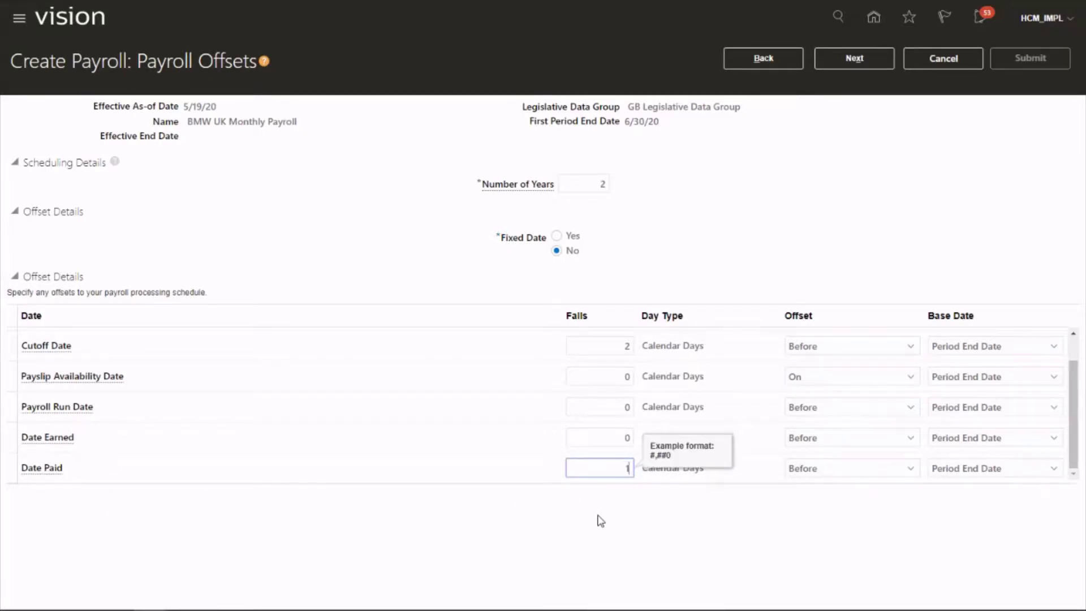
click(797, 471)
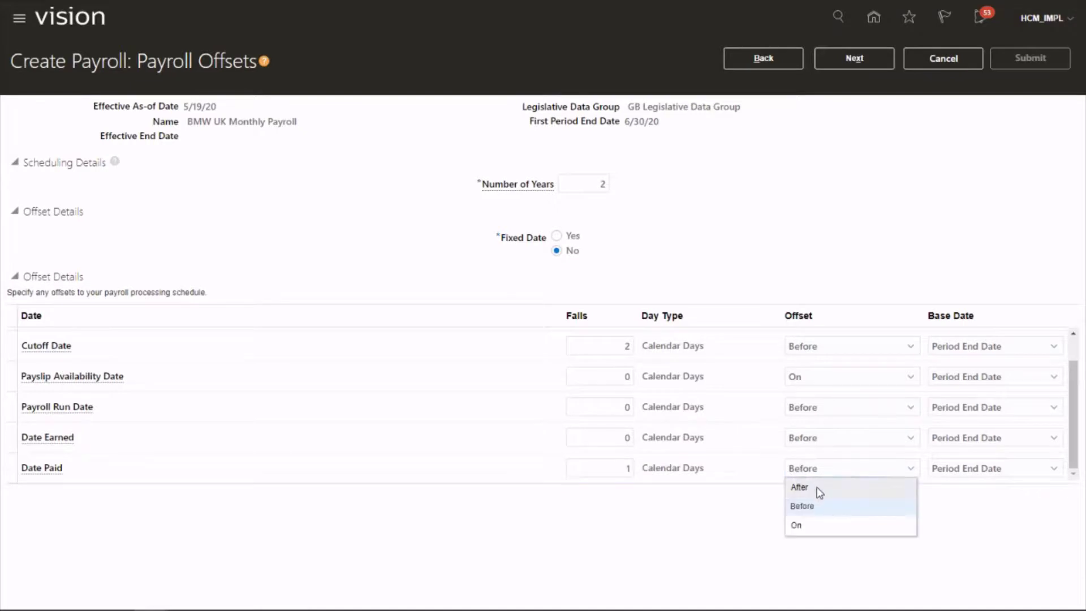
click(820, 486)
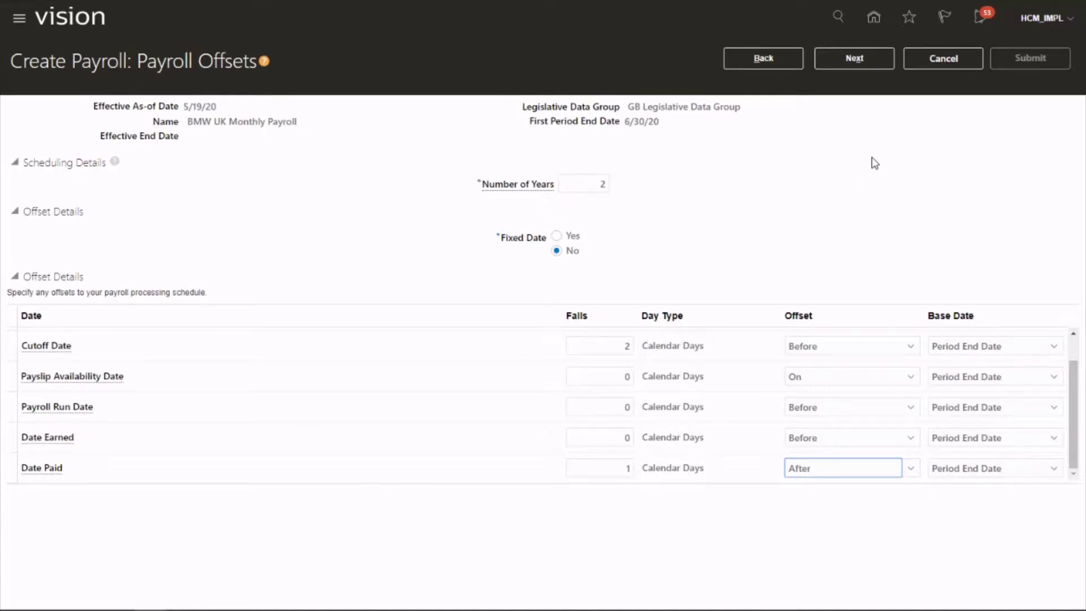
click(854, 62)
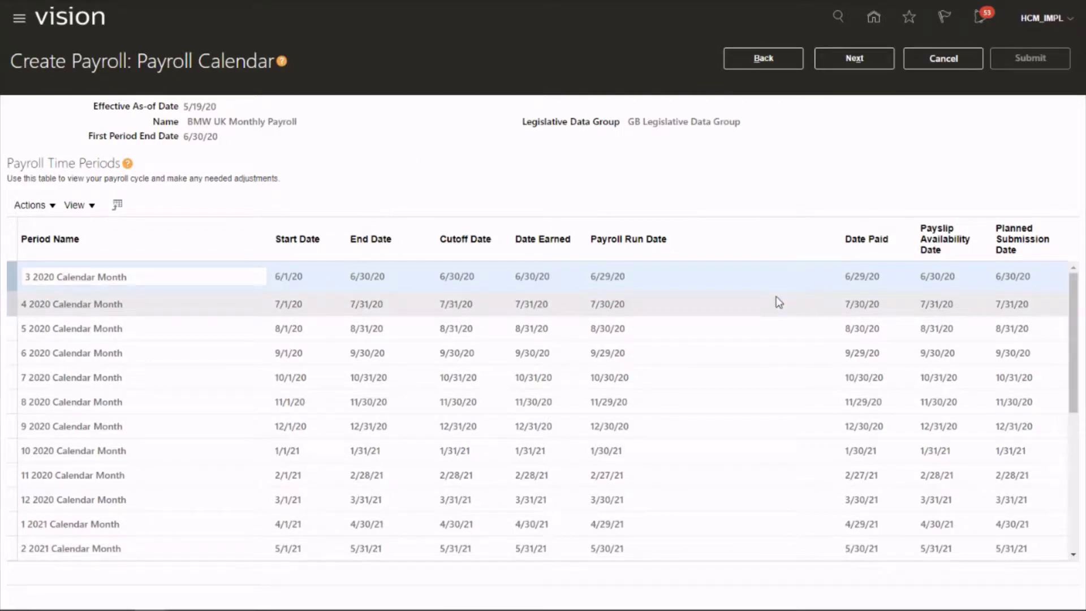
Review the monthly time periods starting 6/1/20 and advance to Costing of Payroll.
scroll(778, 303, down, 5)
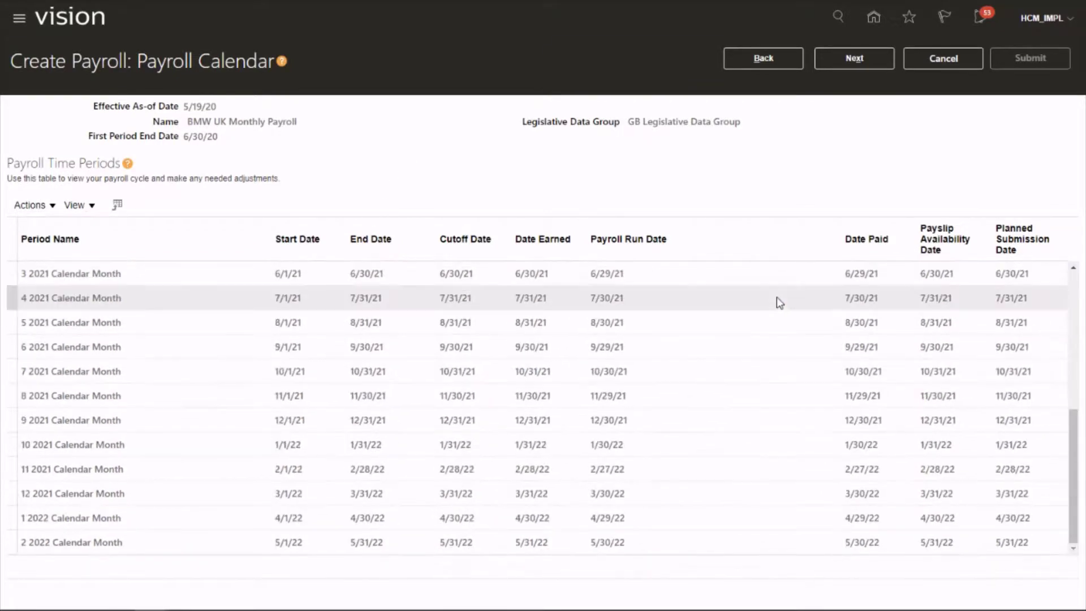
scroll(775, 297, up, 5)
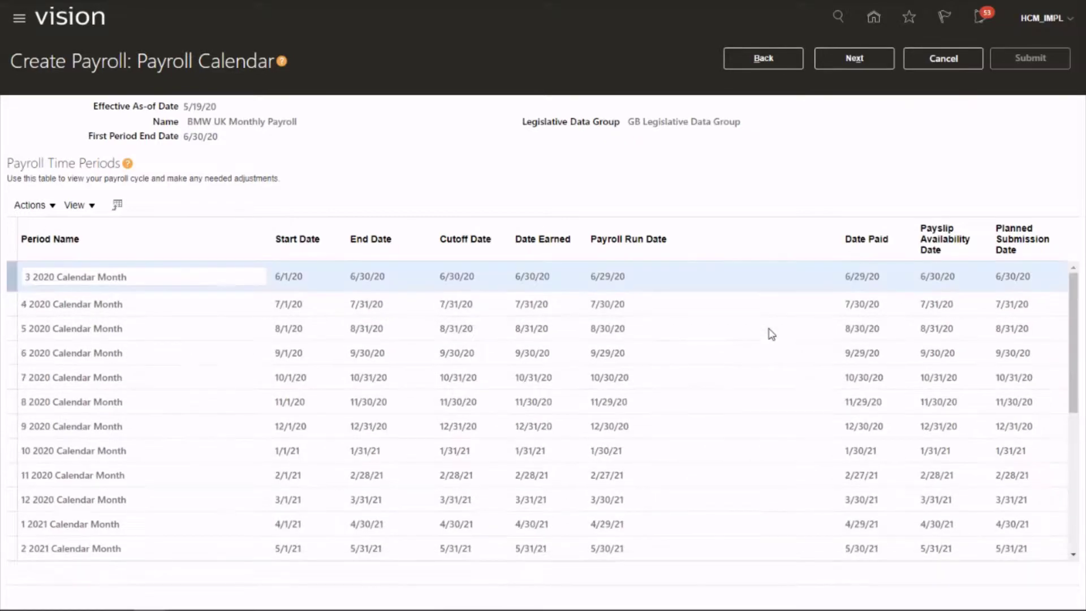
click(866, 56)
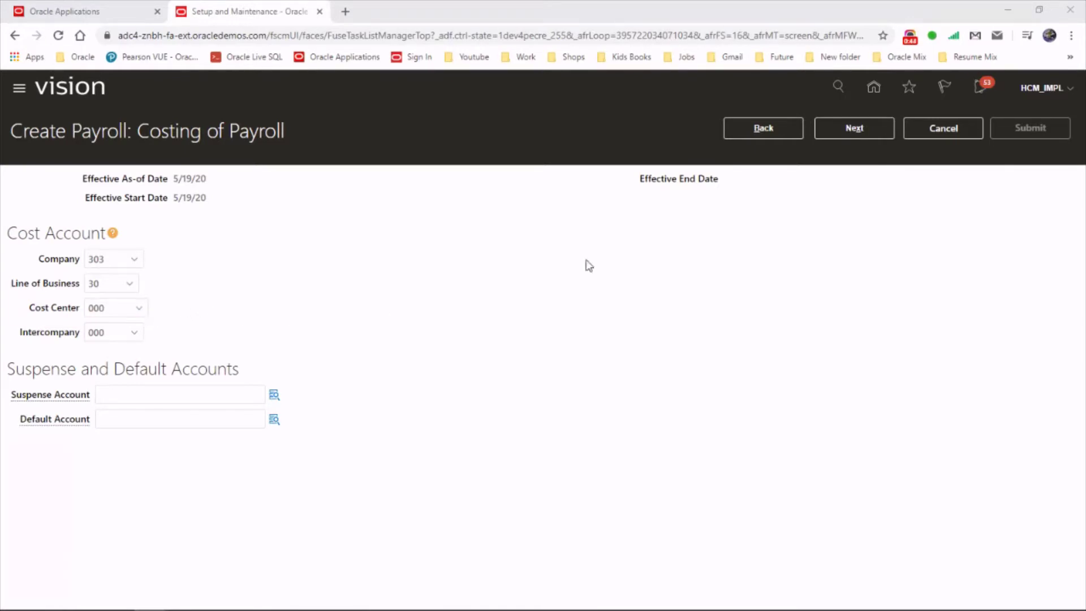
Keep the default cost account (company 303, line of business 30, cost center 000) and move on to the review.
click(858, 134)
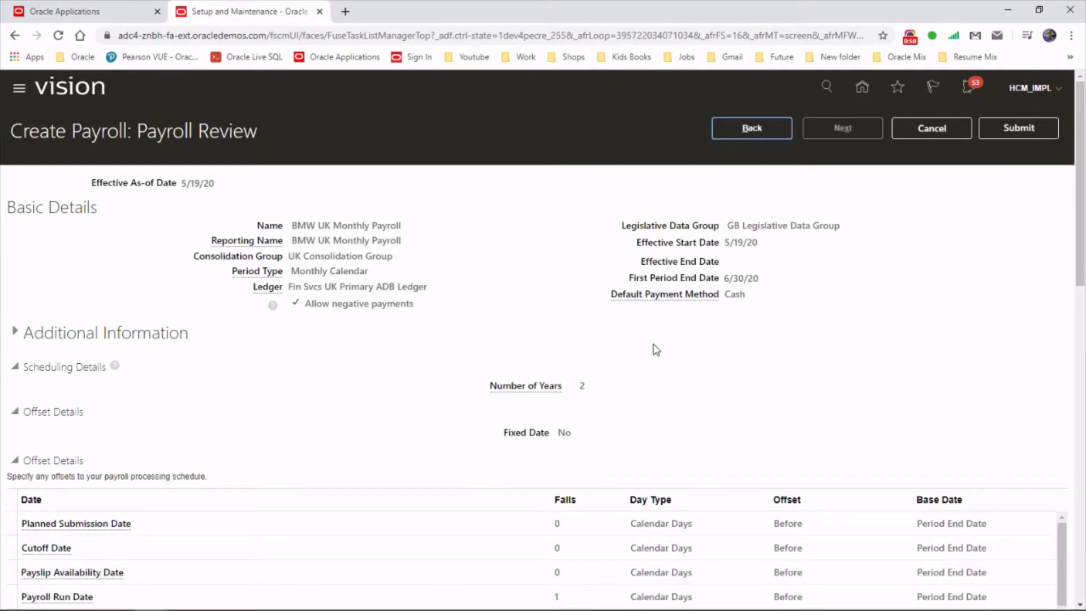
Check every section of the BMW UK Monthly Payroll review page, then submit the payroll definition.
scroll(655, 350, down, 9)
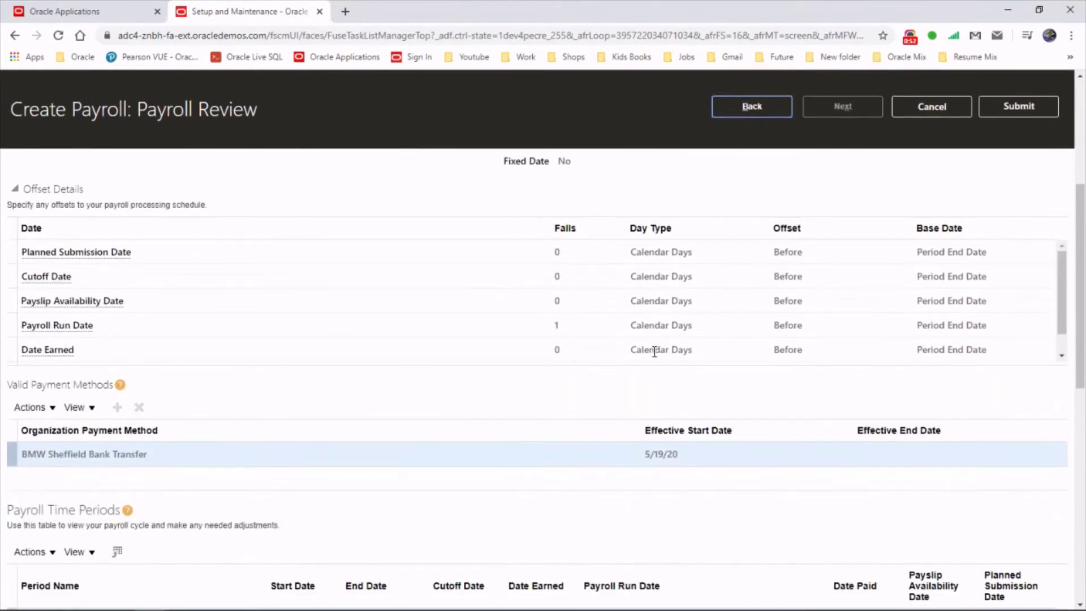
scroll(654, 354, down, 4)
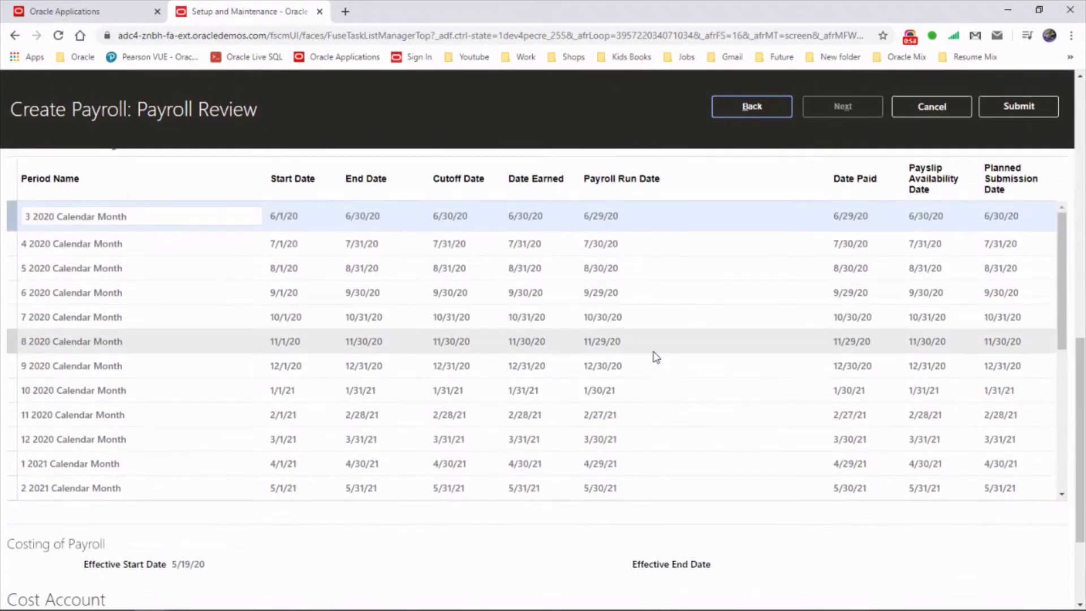
scroll(655, 357, up, 7)
scroll(653, 356, up, 5)
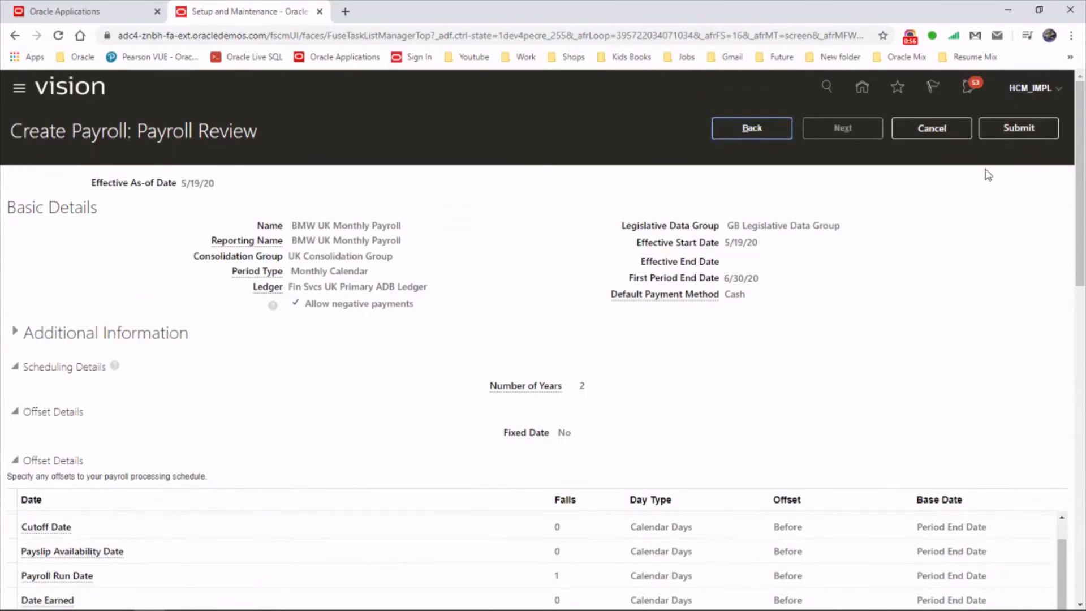
click(1013, 127)
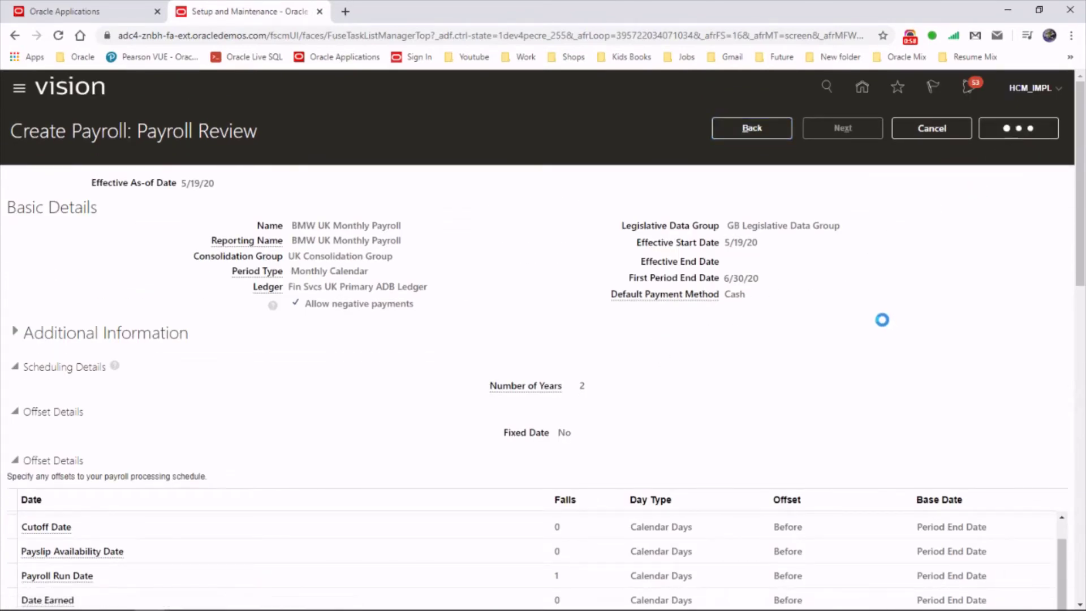